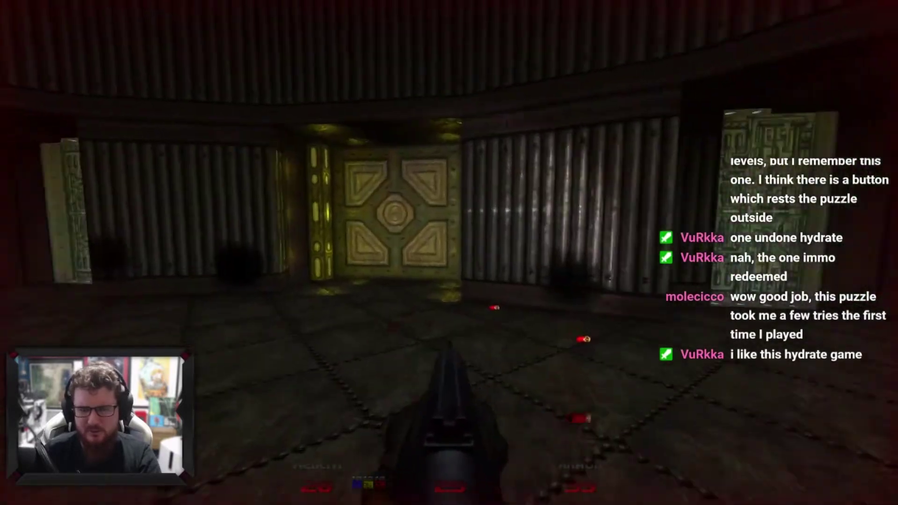
- Quicksave with F6 and confirm overwriting the existing save slot
key("F6")
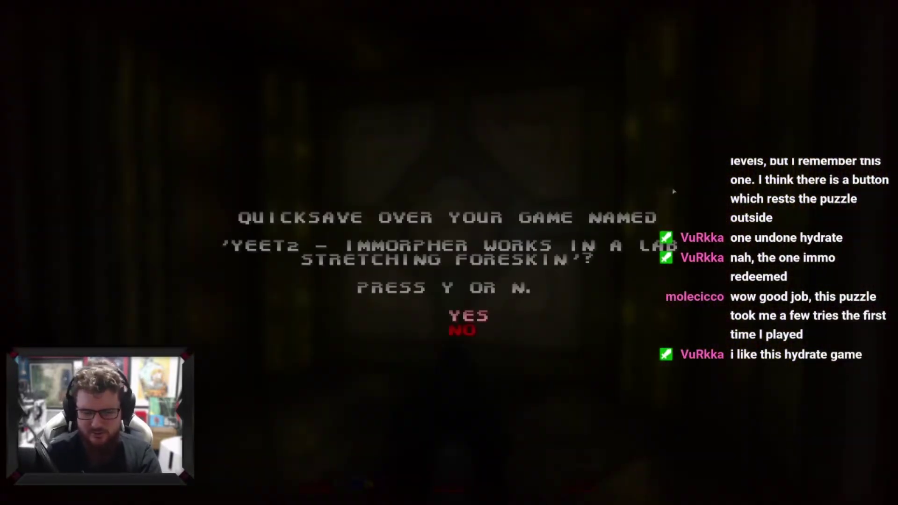
key("y")
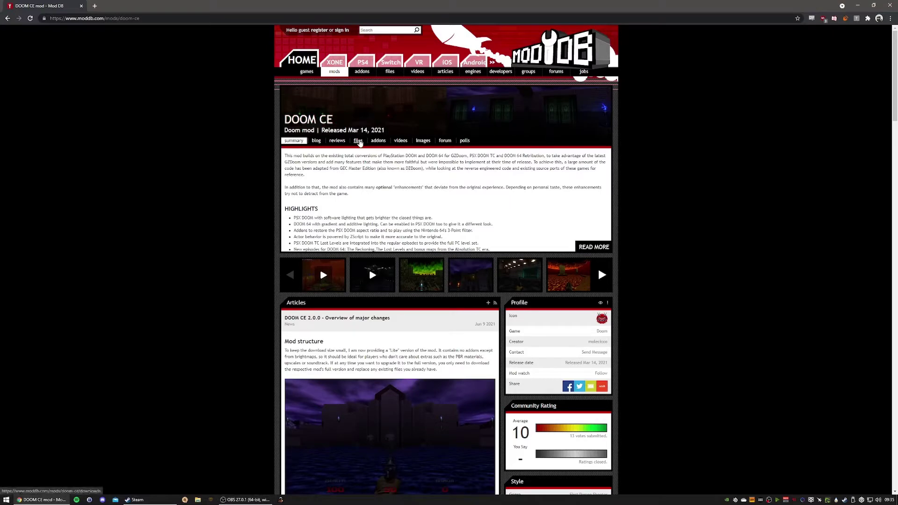
- Download the DOOM 64 CE 2.0.4 (Full Version) zip from the DOOM CE mod's files
left_click(358, 141)
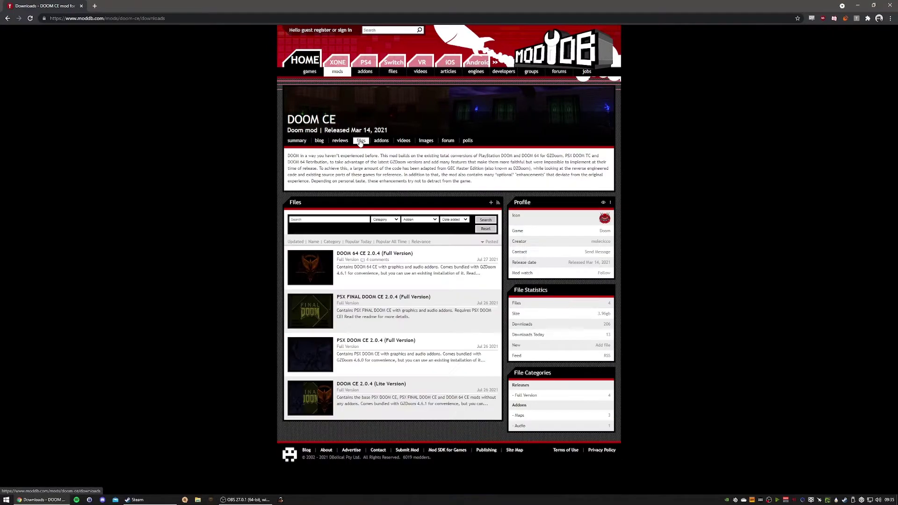
left_click(361, 255)
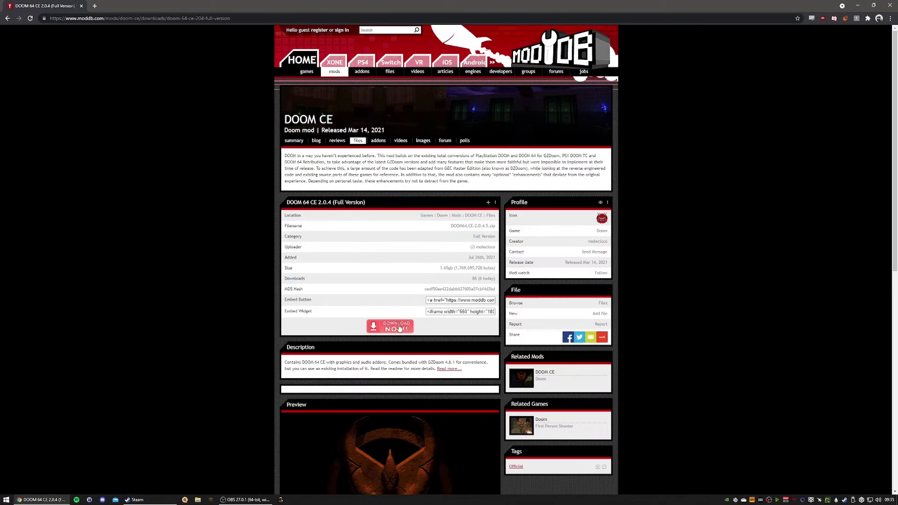
left_click(399, 328)
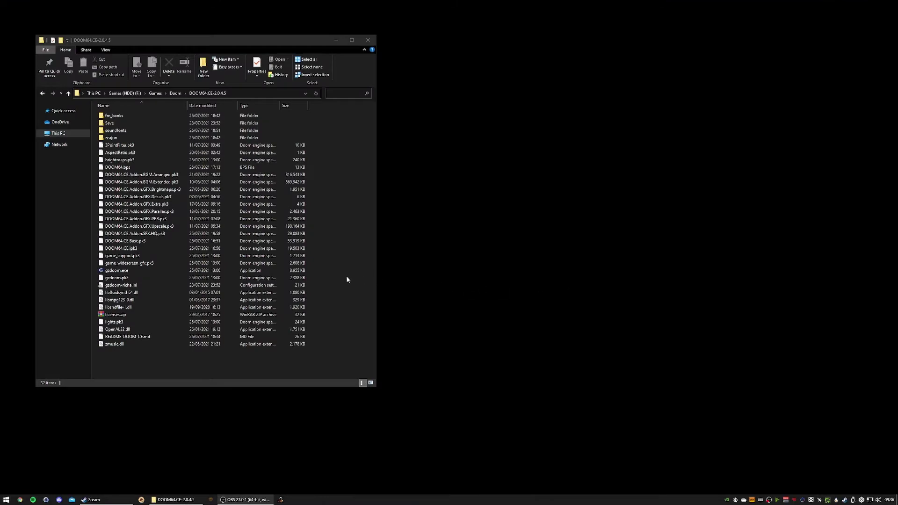
double_click(270, 272)
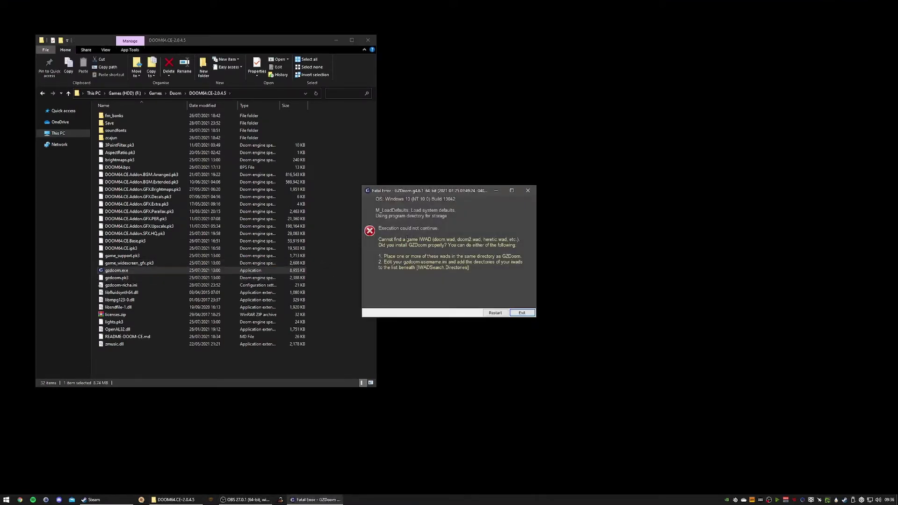
left_click_drag(407, 239, 434, 240)
left_click(531, 315)
left_click(562, 311)
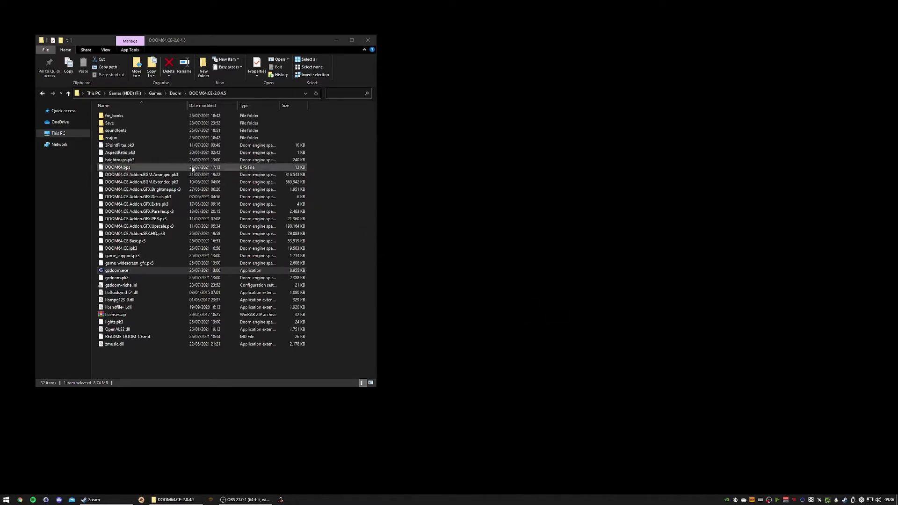
left_click(177, 169)
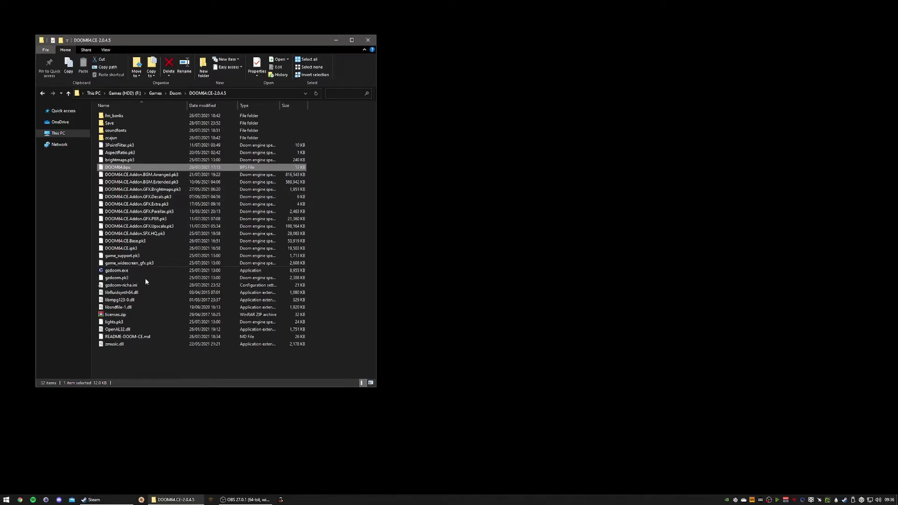
left_click(107, 500)
- Browse DOOM 64's local files from the Steam library and select DOOM64.WAD
left_click(27, 84)
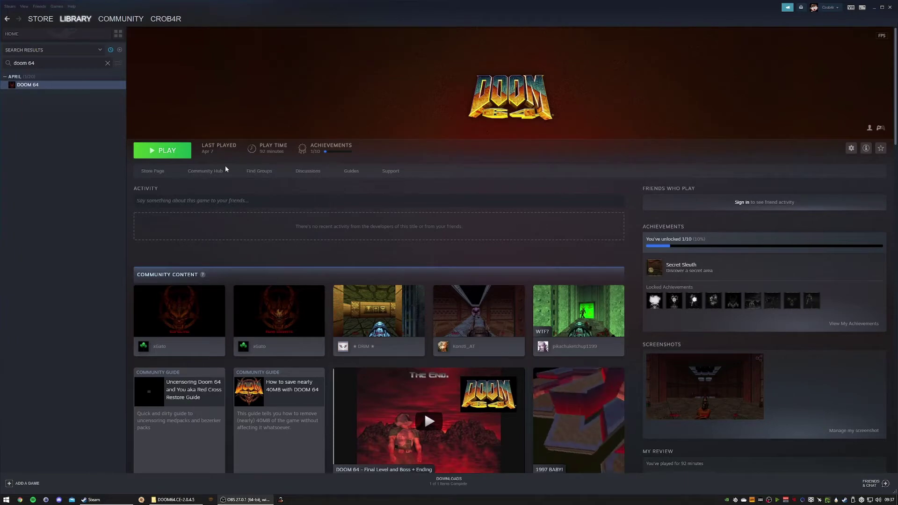
right_click(99, 88)
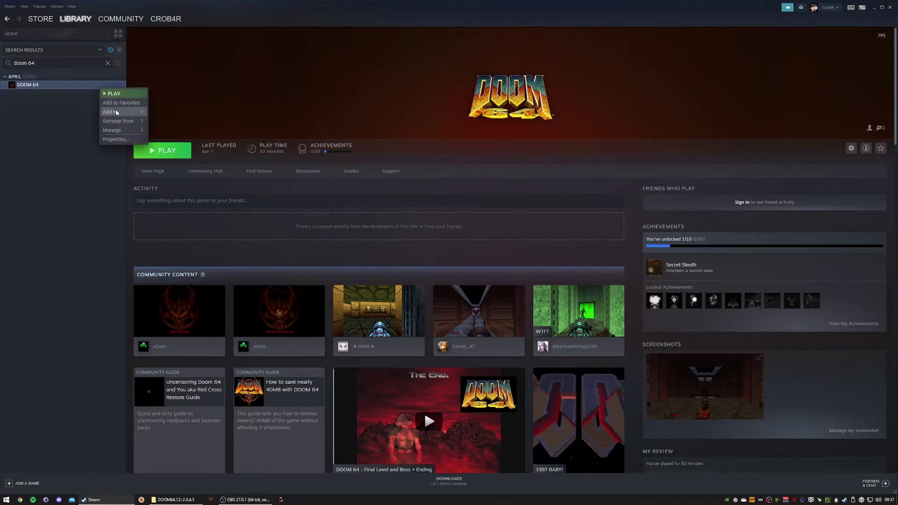
mouse_move(135, 131)
left_click(169, 141)
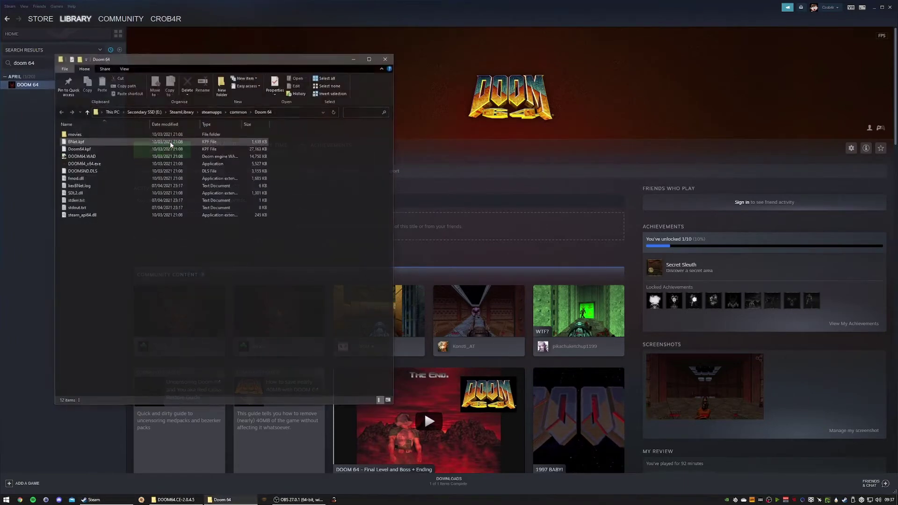
left_click(135, 156)
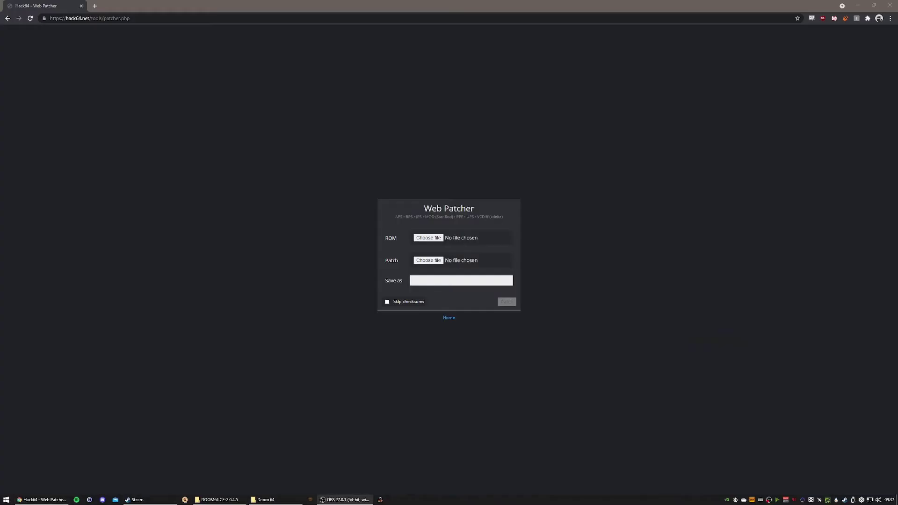
- Point the ROM file picker at the Doom 64 install folder using its copied path
left_click(429, 238)
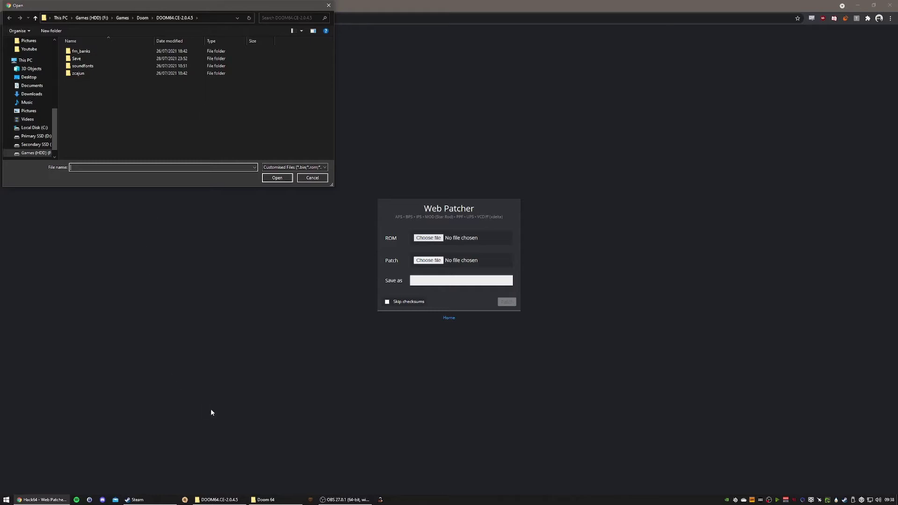
left_click(262, 499)
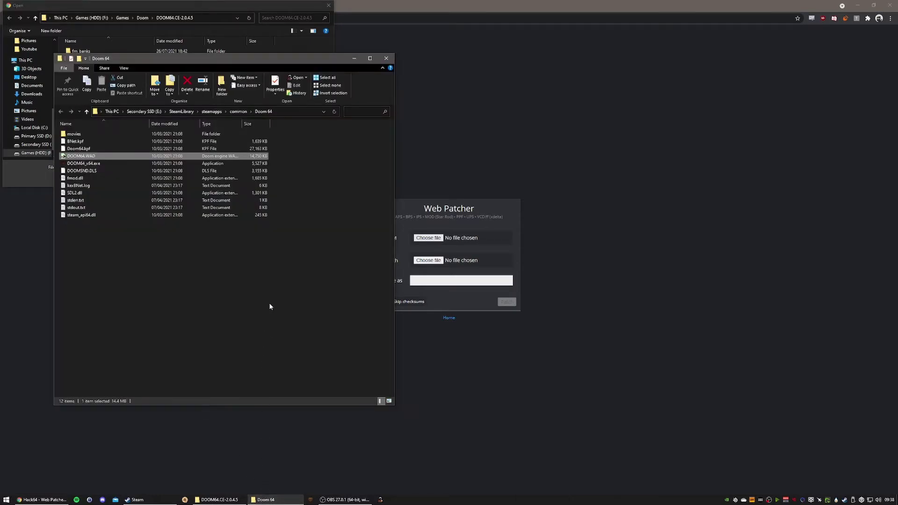
left_click(295, 111)
key("ctrl+c")
left_click(214, 18)
key("ctrl+v")
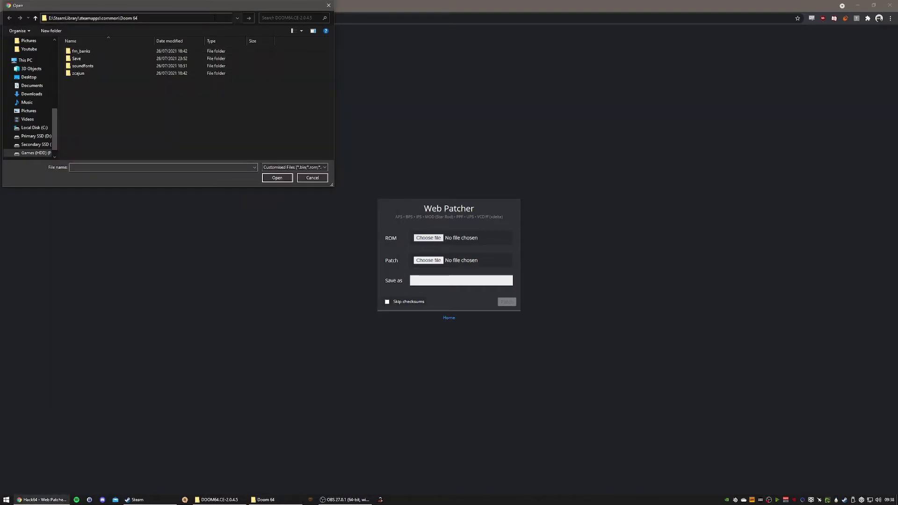
key("Return")
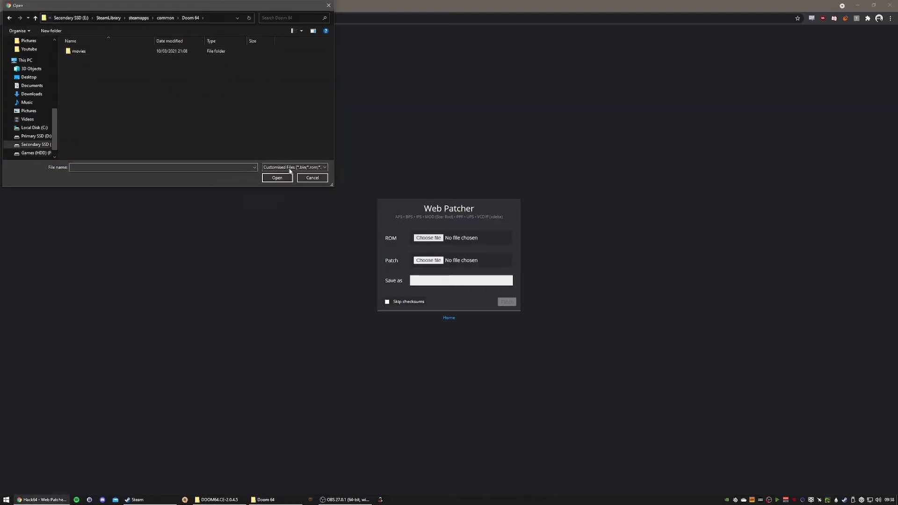
- Show All Files (*.*) and open DOOM64.WAD as the ROM
left_click(290, 169)
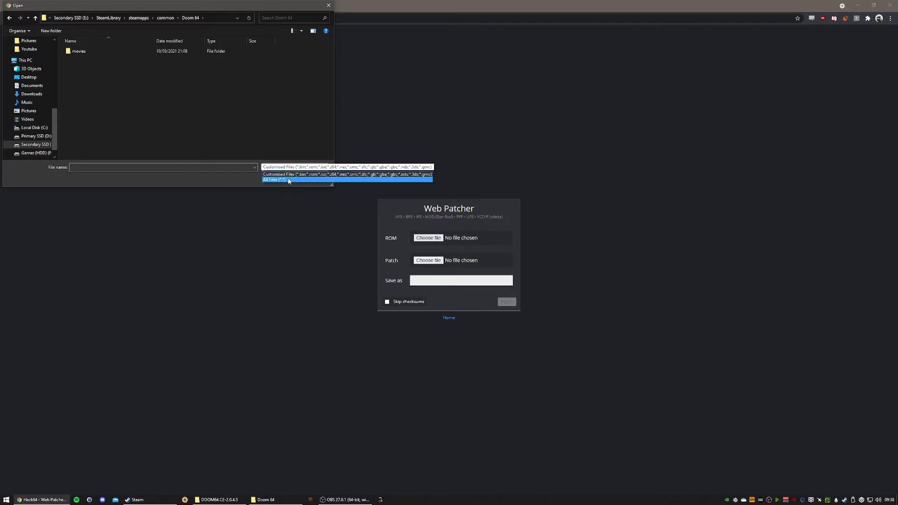
left_click(288, 180)
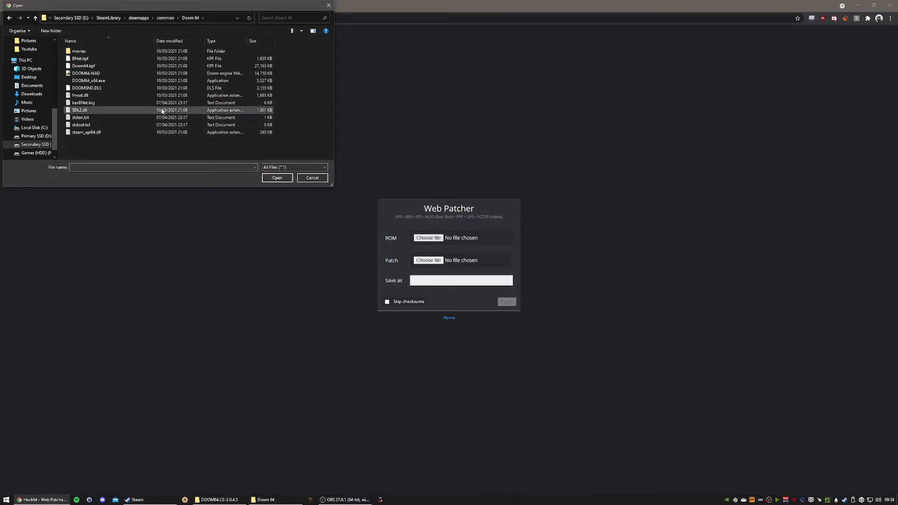
left_click(135, 73)
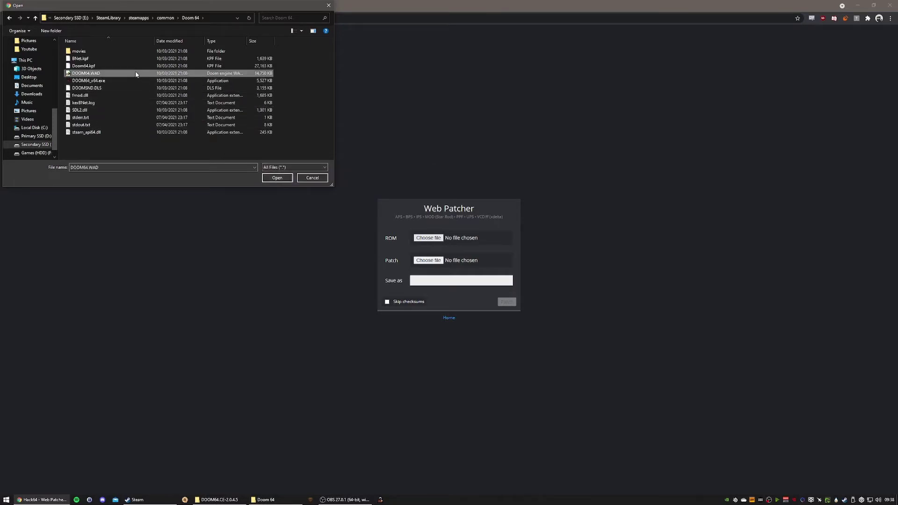
left_click(283, 178)
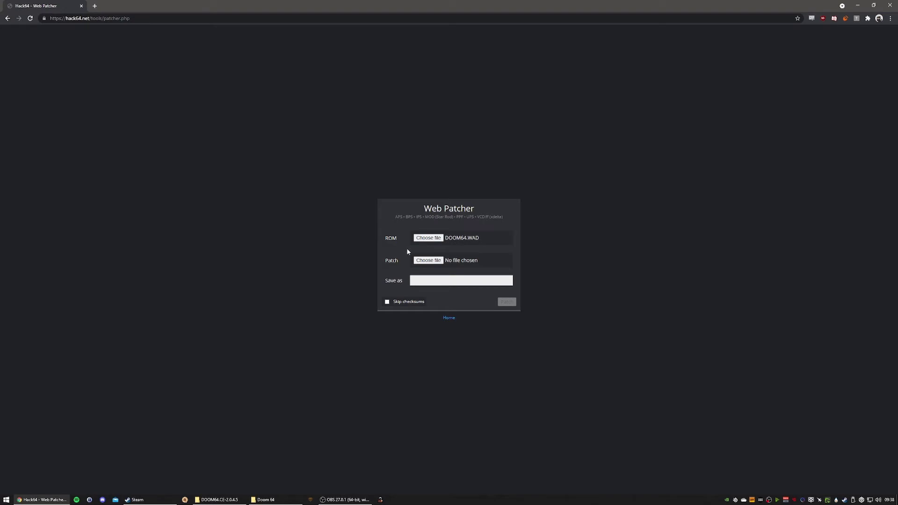
- Point the patch file picker at the DOOM64.CE-2.0.4.5 folder using its path
left_click(423, 261)
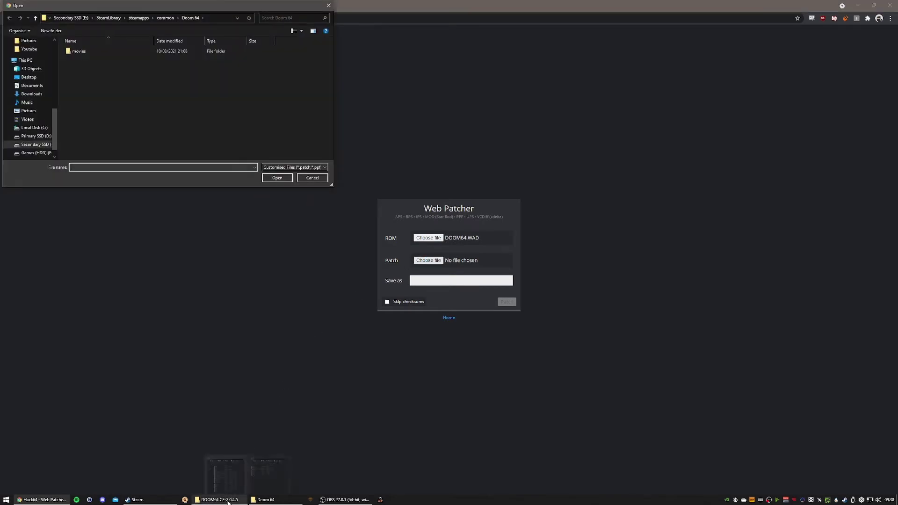
left_click(232, 482)
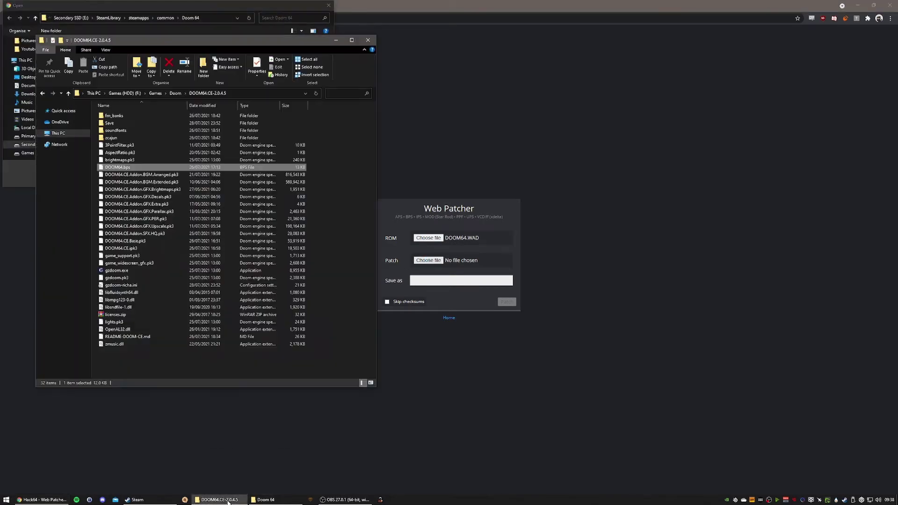
left_click(266, 93)
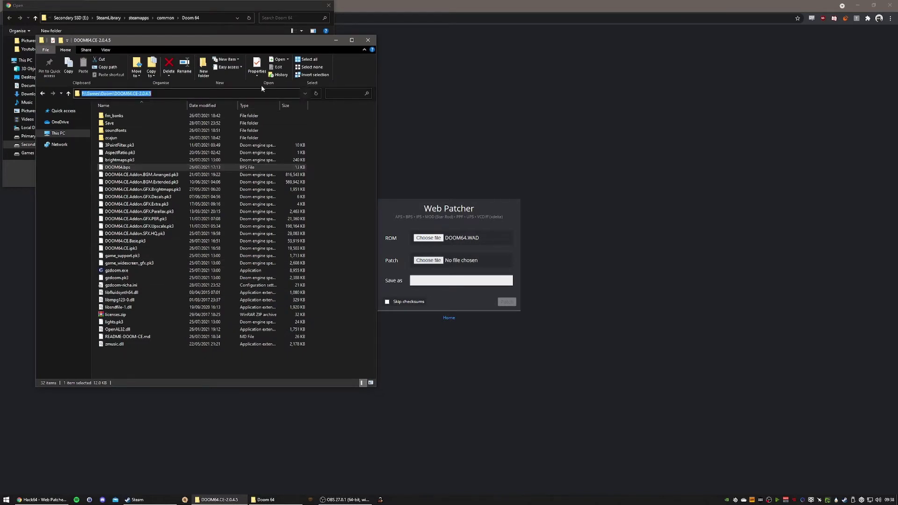
left_click(215, 19)
key("ctrl+v")
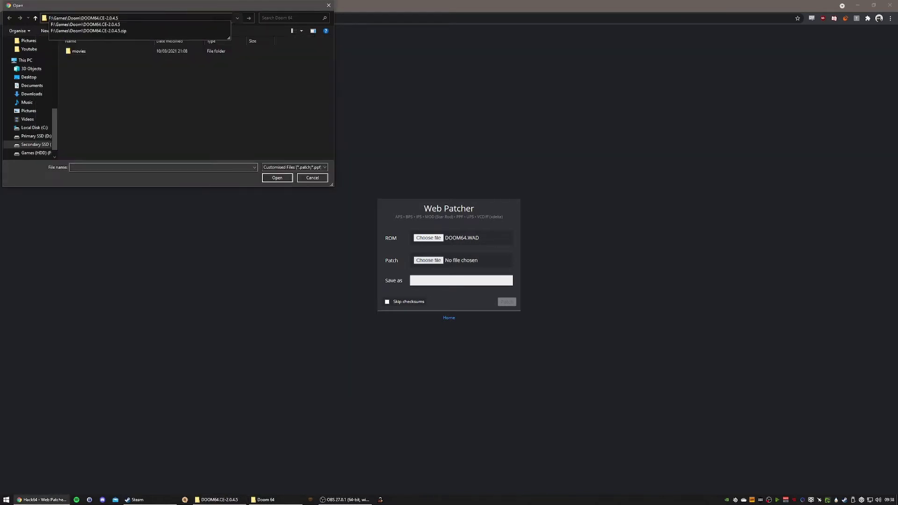
key("Return")
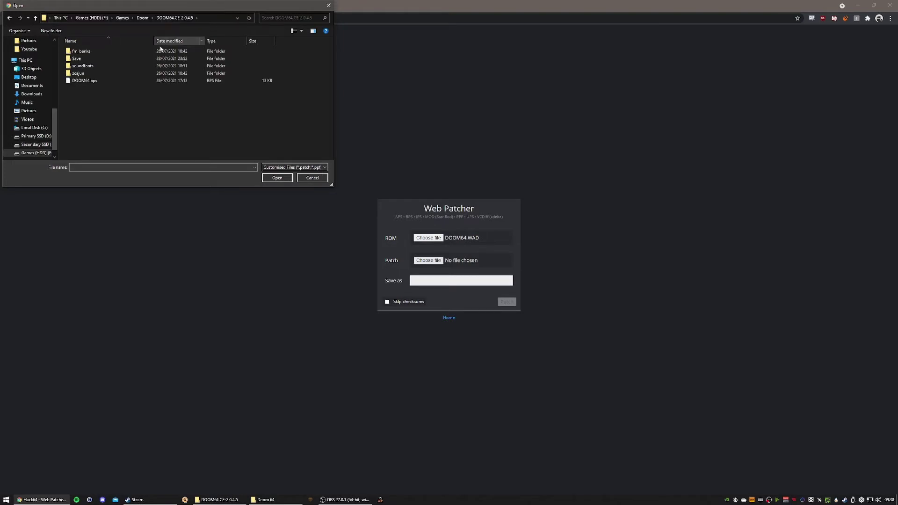
- Load DOOM64.bps as the patch and apply it to download the patched DOOM64.WAD
left_click(132, 80)
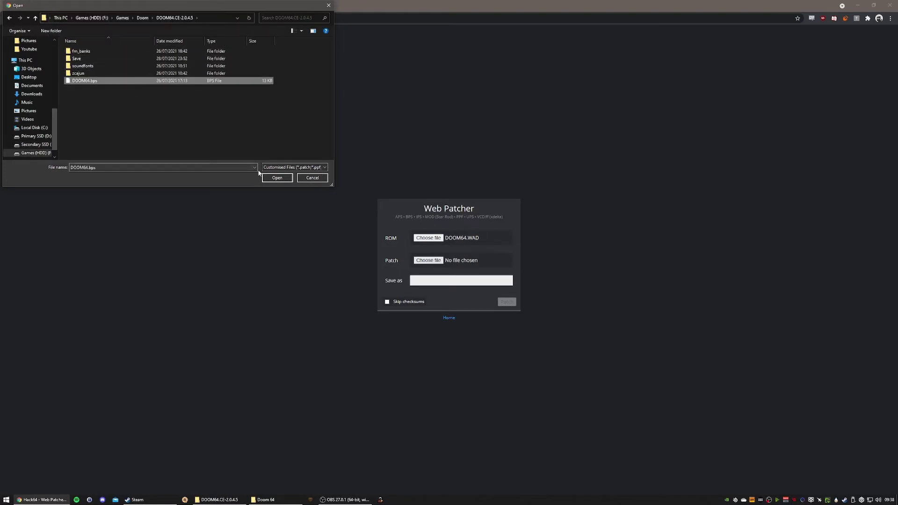
left_click(276, 181)
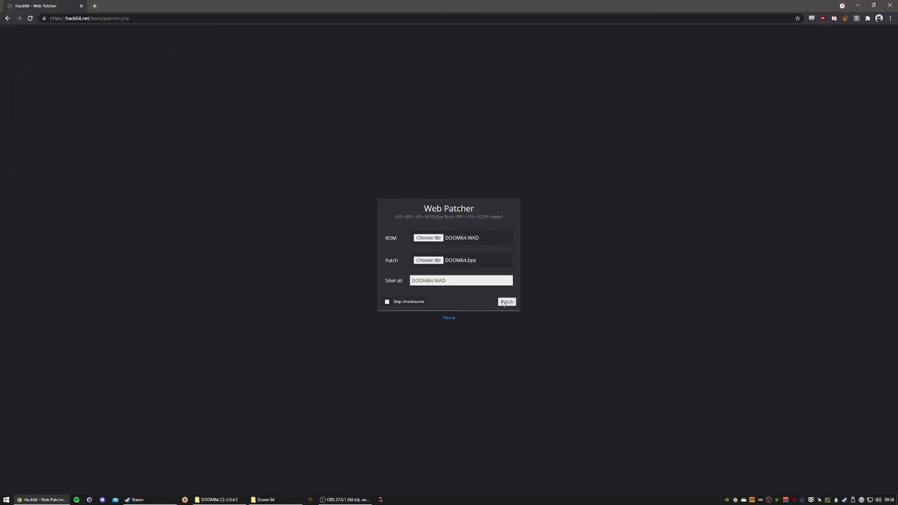
left_click(507, 302)
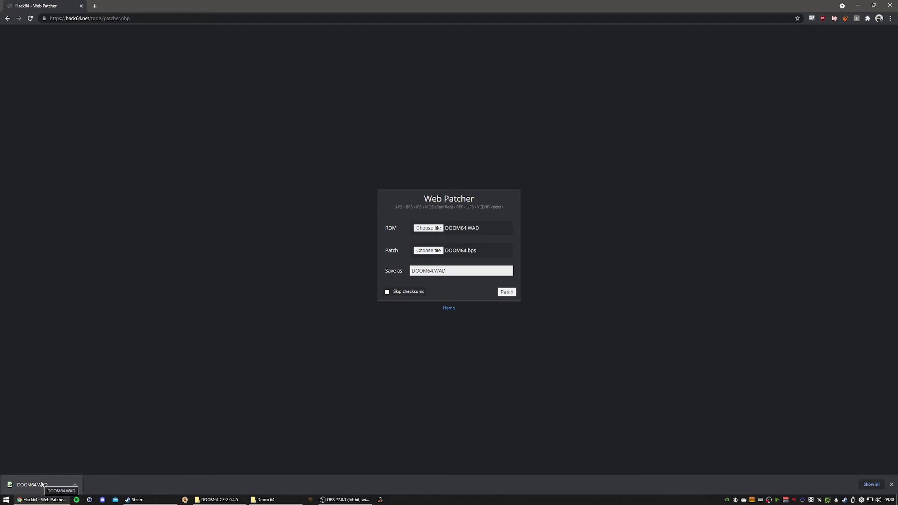
- Move the patched DOOM64.WAD into DOOM64.CE-2.0.4.5, rename it DOOM64.IWAD, and launch gzdoom.exe
mouse_move(41, 483)
left_mouse_down()
mouse_move(189, 458)
mouse_move(230, 466)
mouse_move(262, 498)
mouse_move(219, 500)
mouse_move(286, 430)
mouse_move(319, 364)
left_mouse_up()
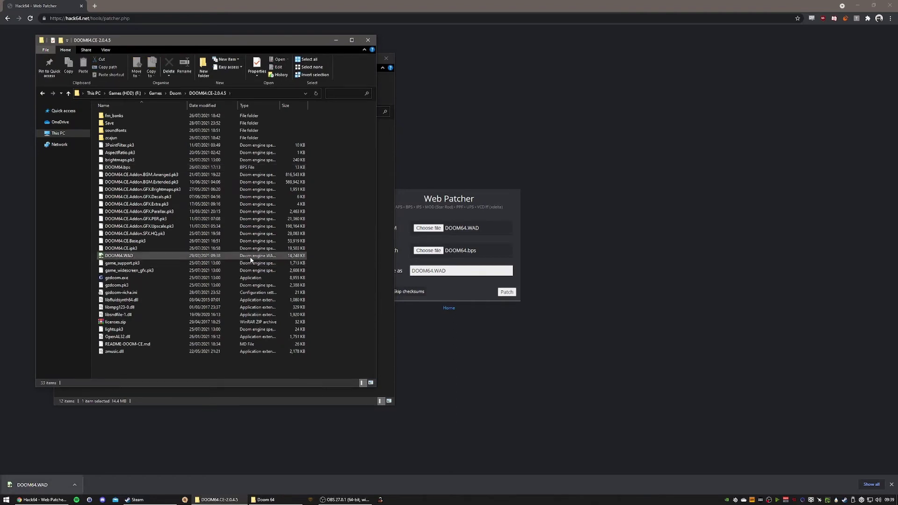
key("F2")
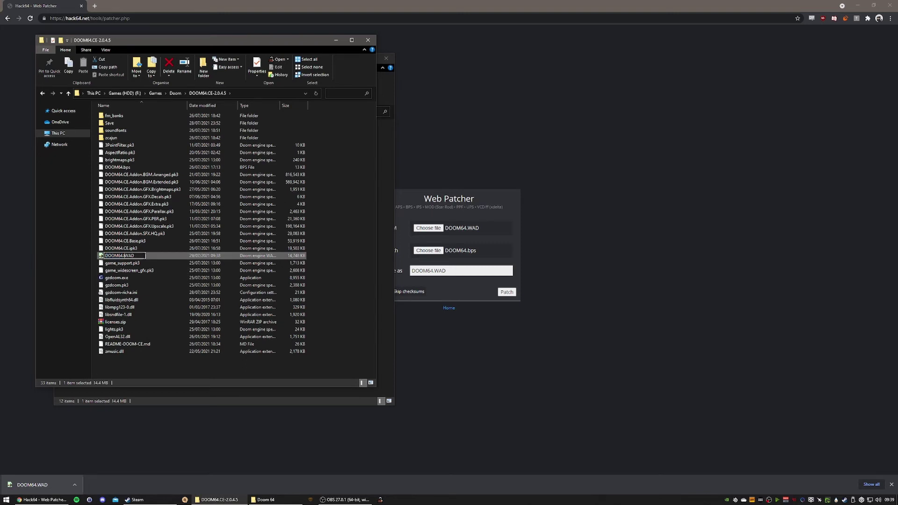
key("Return")
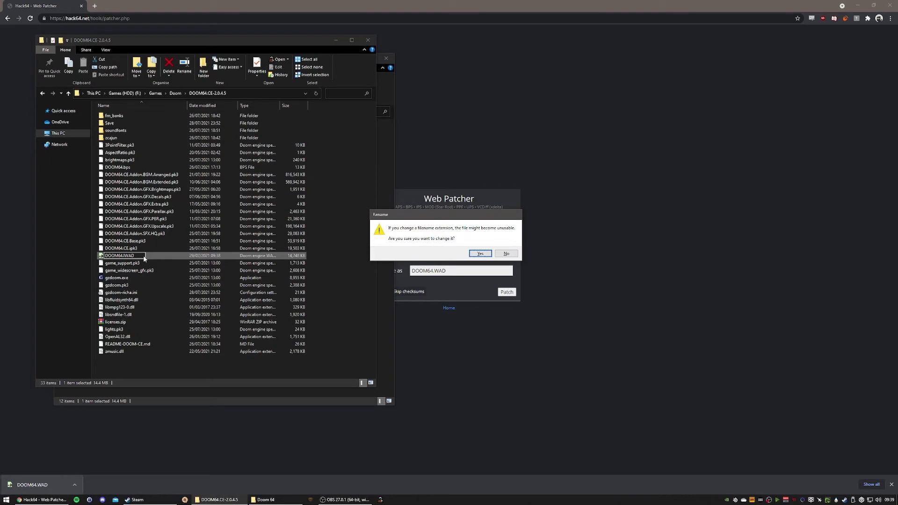
key("Return")
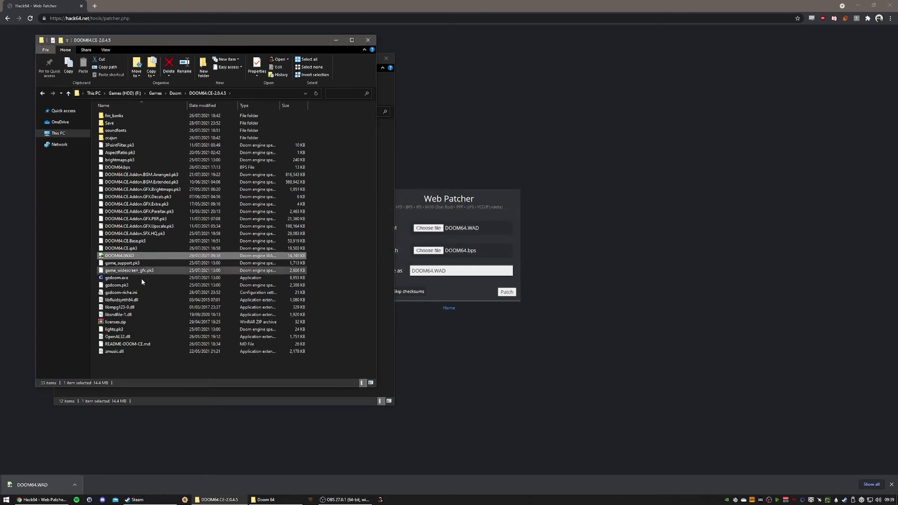
left_click(145, 277)
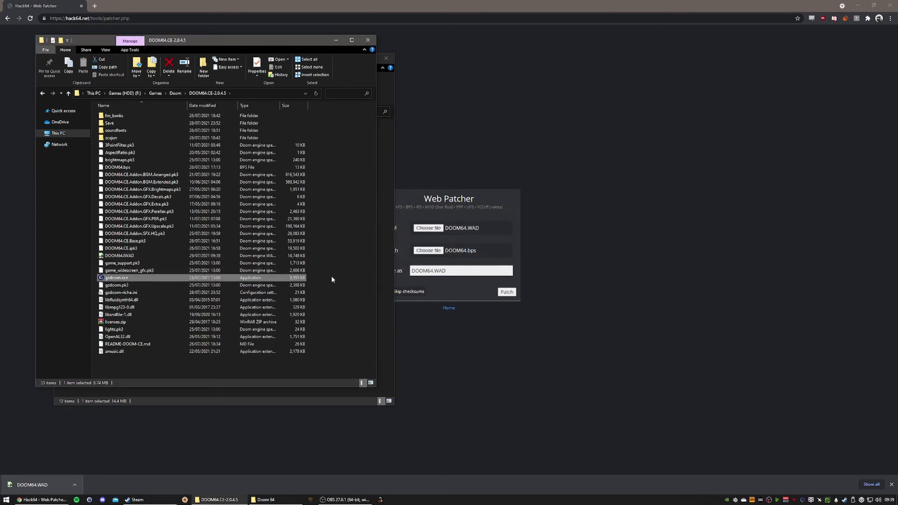
key("Return")
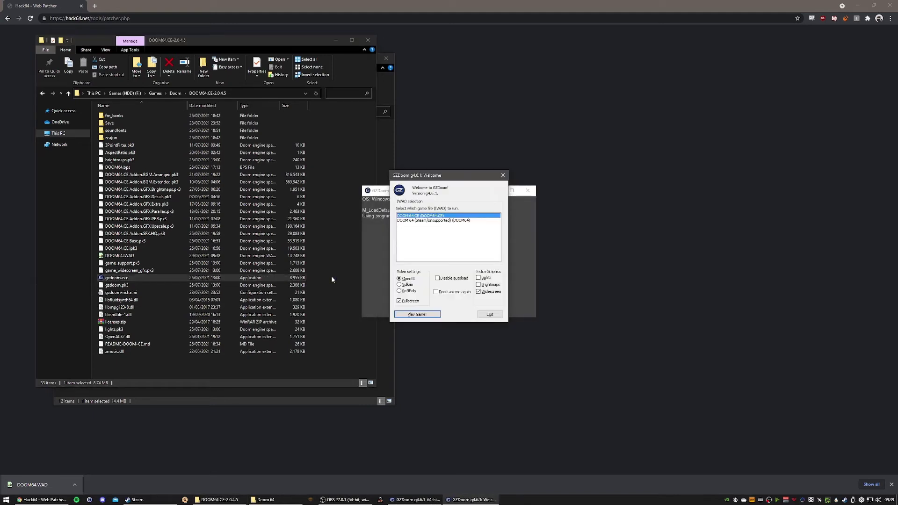
- Play DOOM 64 CE from the IWAD selection list
left_click(416, 314)
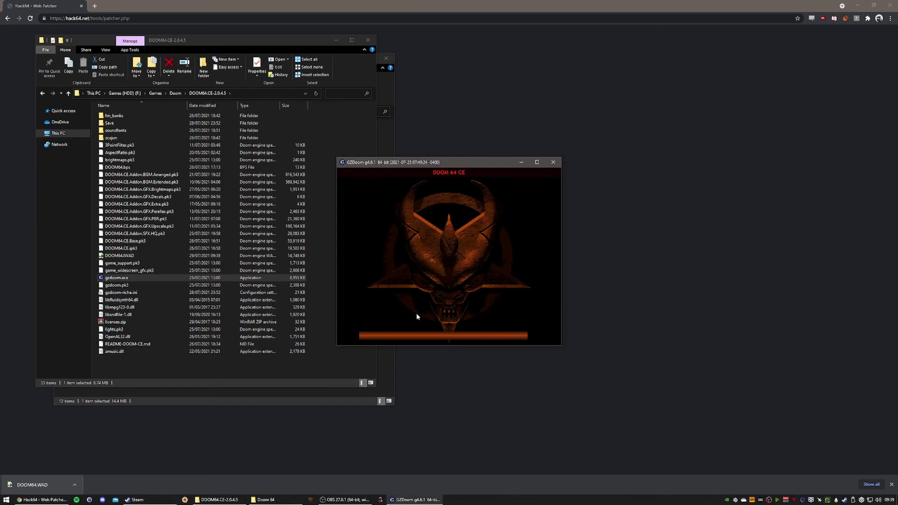